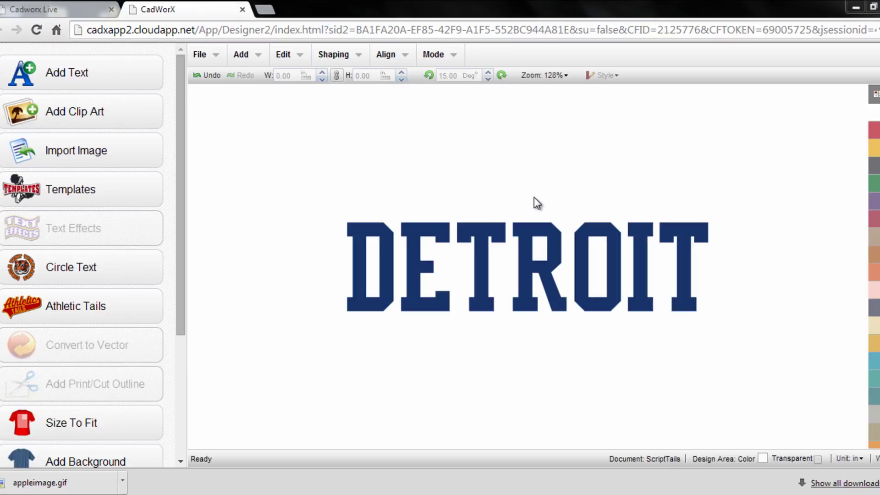
- Open DETROIT in the Editor and pick the plain Split Front variant from the Split front effects
double_click(529, 237)
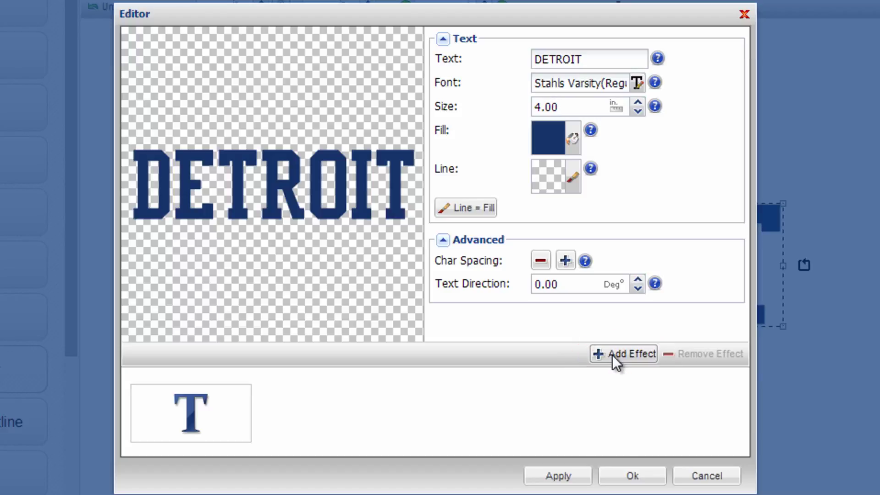
click(613, 357)
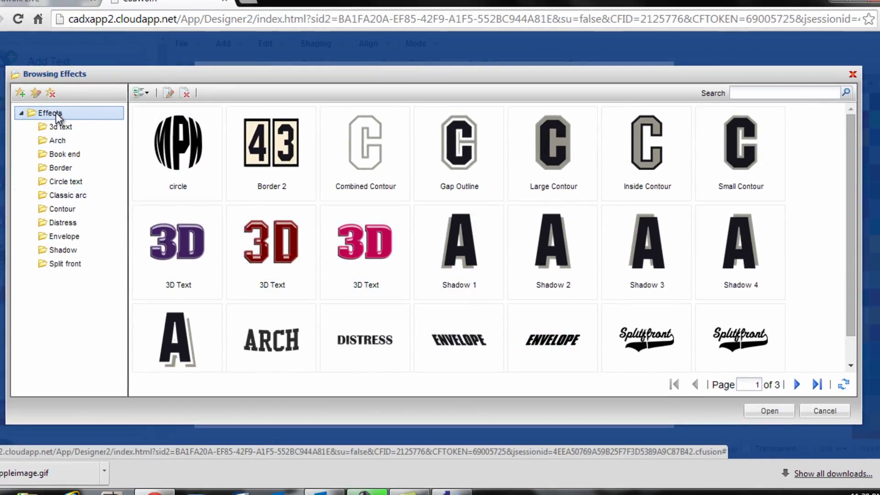
click(67, 262)
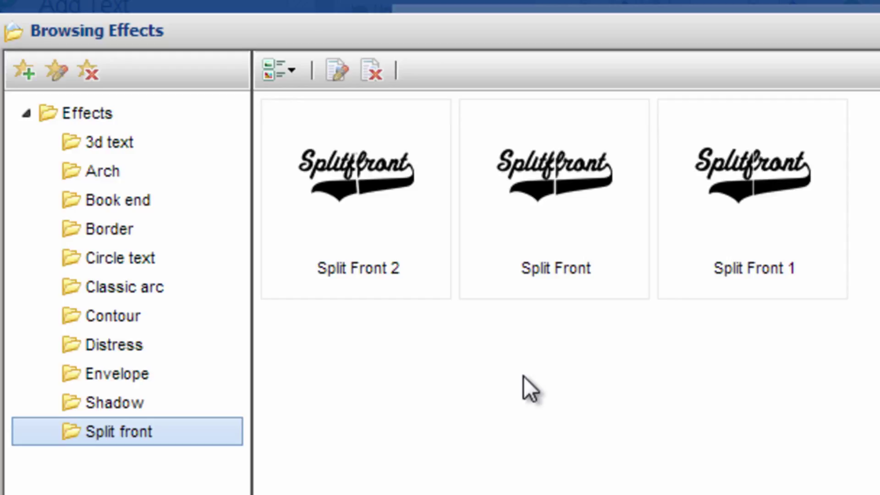
click(564, 204)
- Apply Split Front to DETROIT, then review the text settings and the split settings
double_click(542, 197)
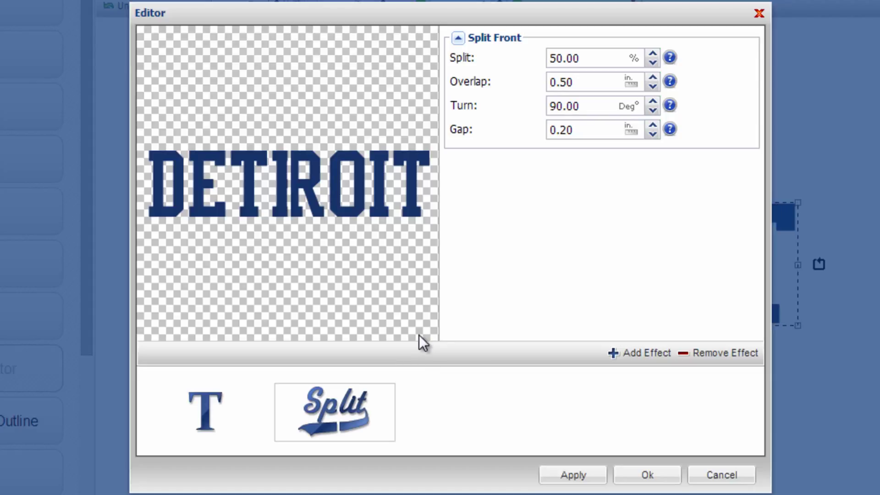
click(216, 407)
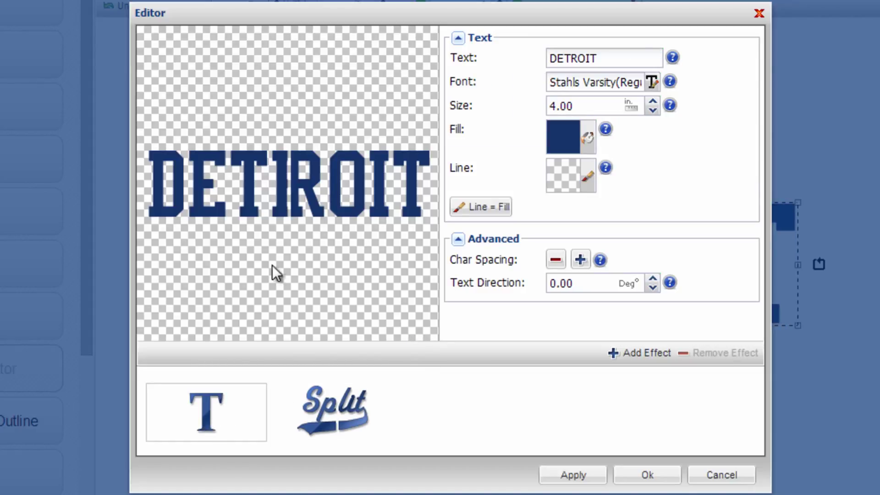
click(338, 415)
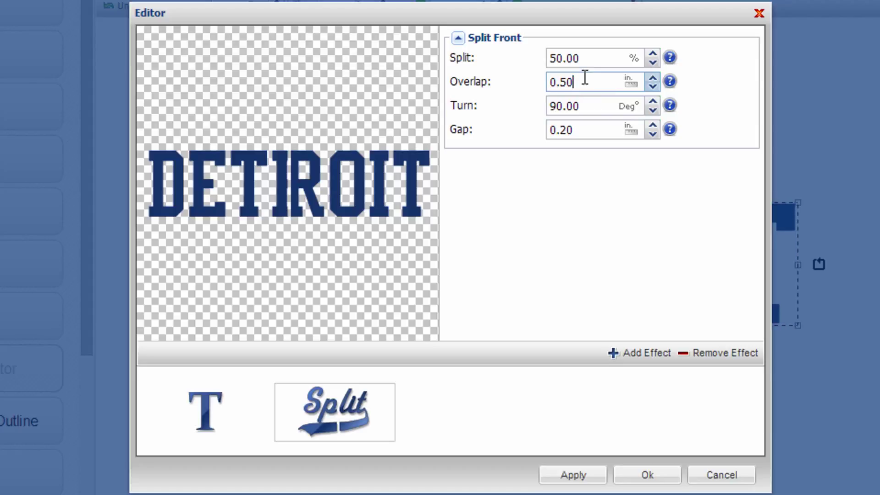
- Change the Split Front overlap from 0.50 in to 1.5 in
key(BackSpace)
key(BackSpace)
key(BackSpace)
key(BackSpace)
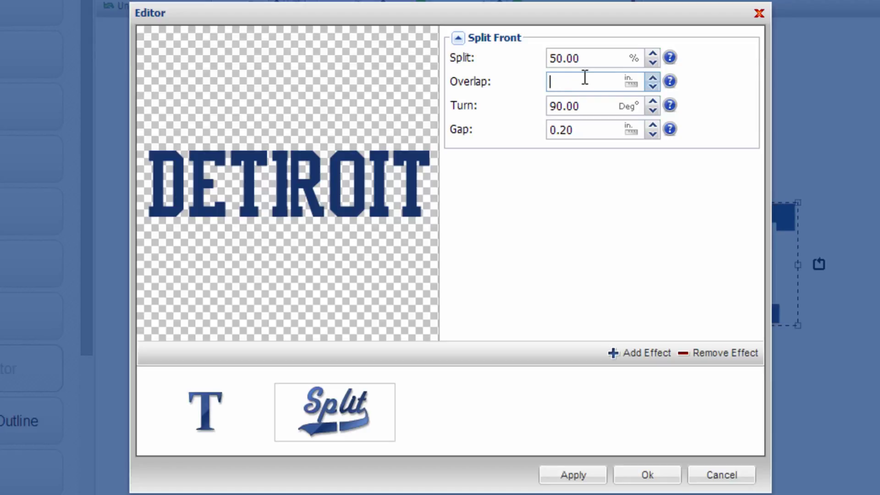
text(1.5)
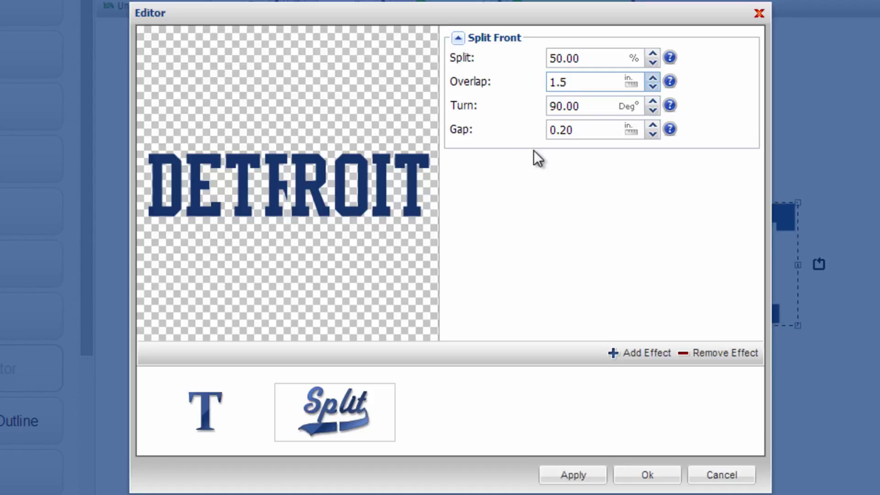
click(592, 109)
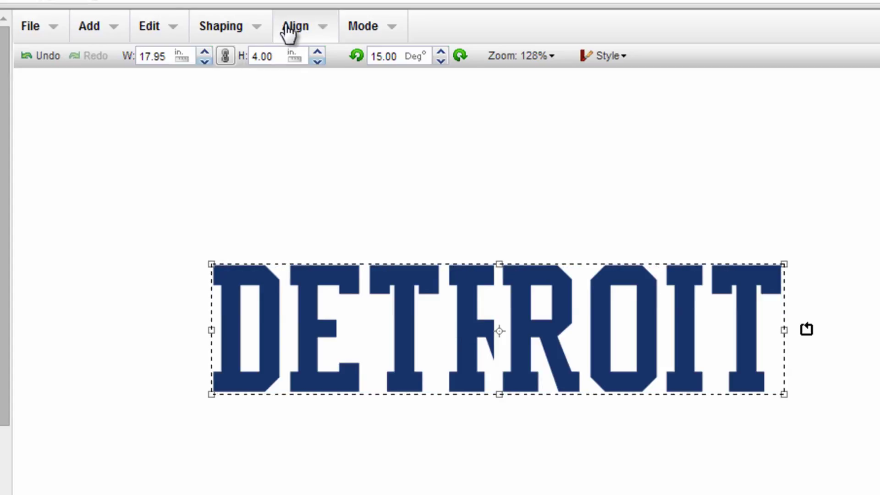
- Break DETROIT apart by regions and drag the ROIT letters right, opening a gap at the R
click(251, 36)
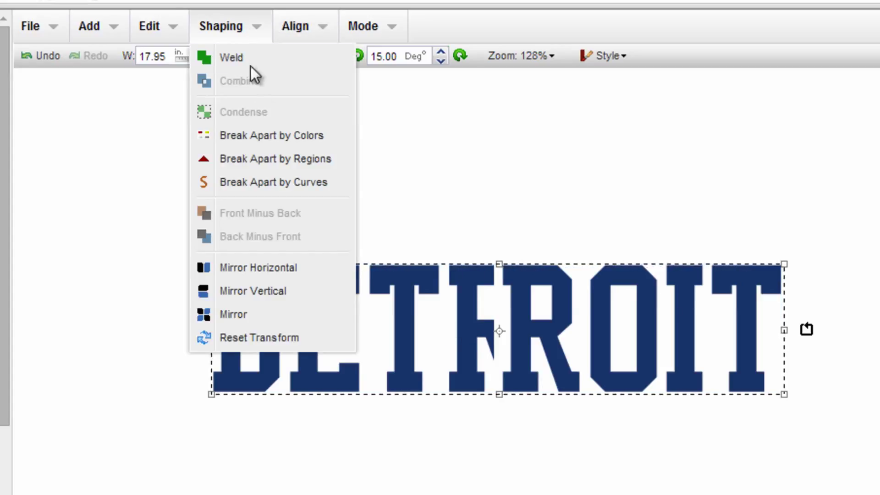
click(287, 159)
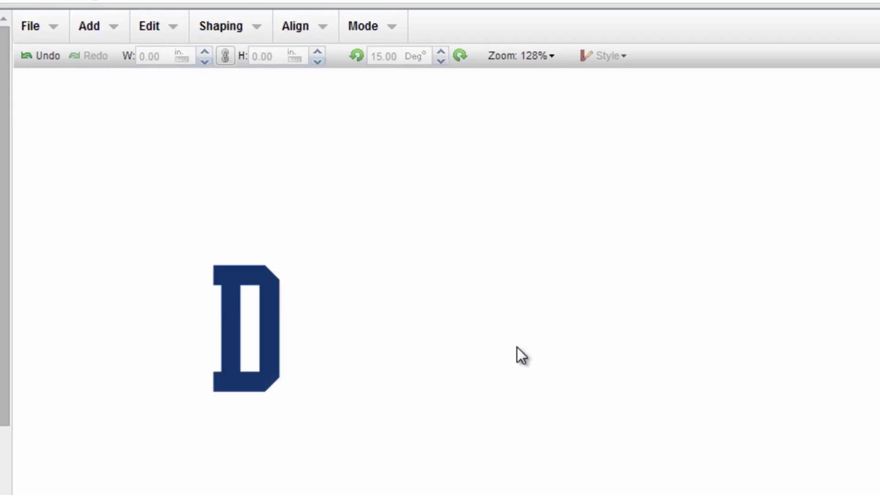
drag(489, 431, 863, 196)
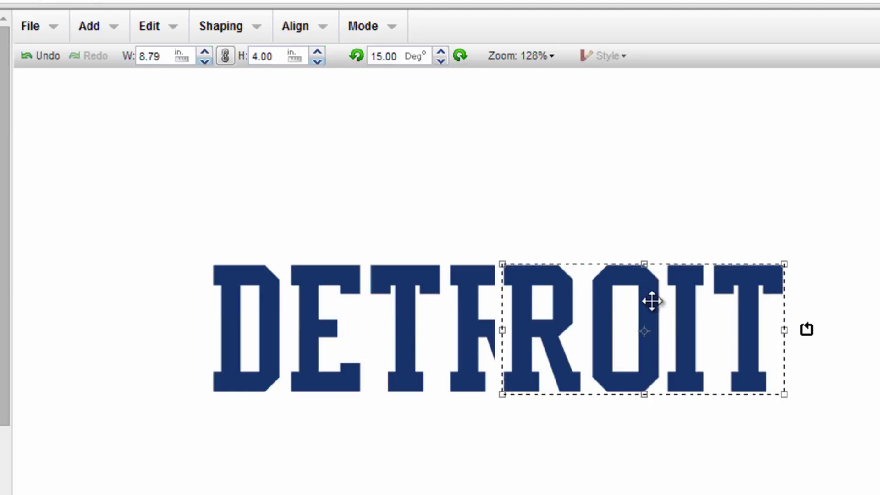
drag(650, 300, 608, 301)
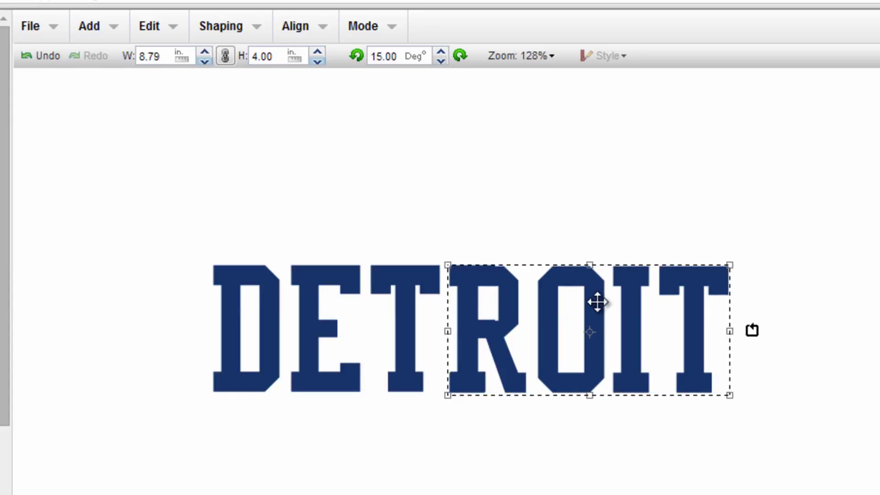
drag(597, 300, 677, 303)
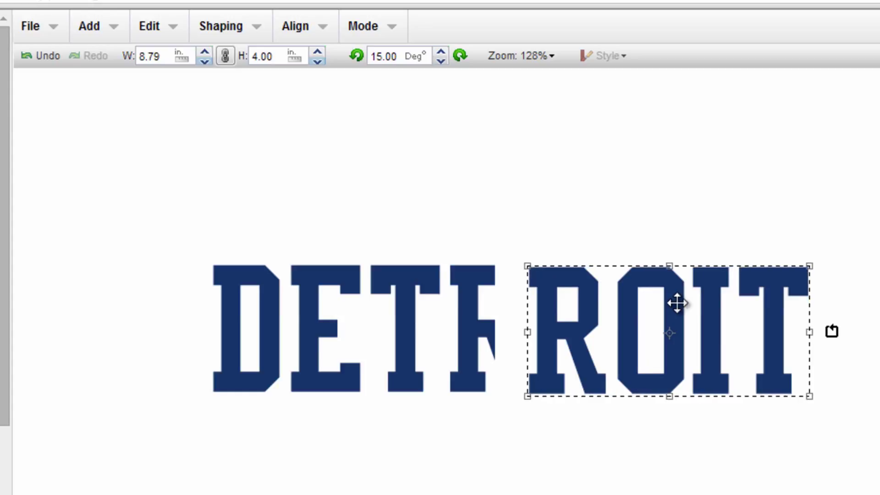
click(604, 166)
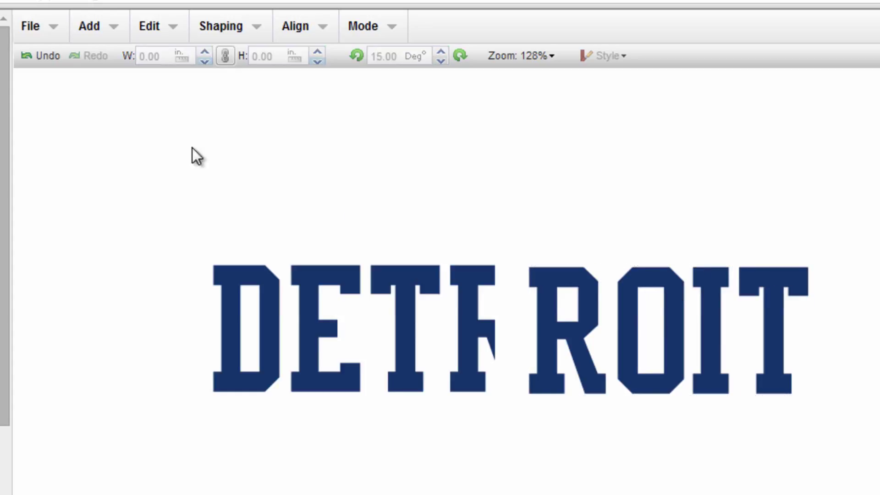
- Undo the move and spacing changes to restore whole, navy DETROIT, then reopen it in the Editor
click(37, 56)
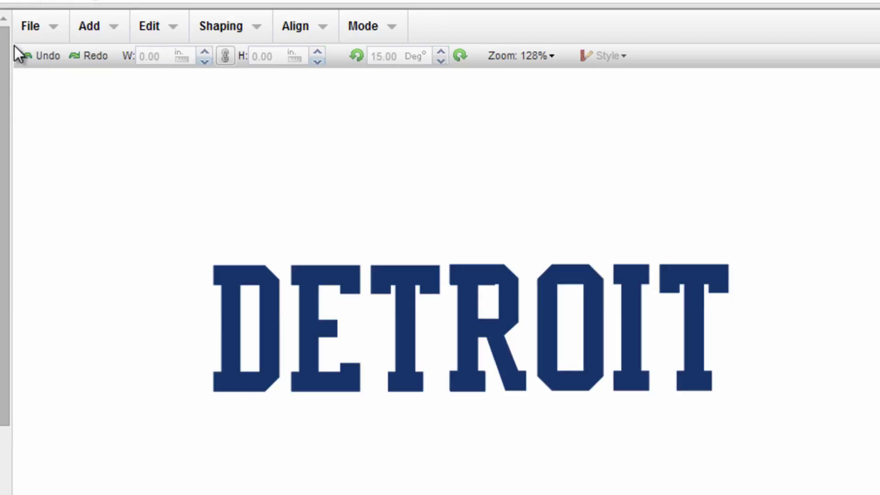
click(28, 56)
click(28, 56)
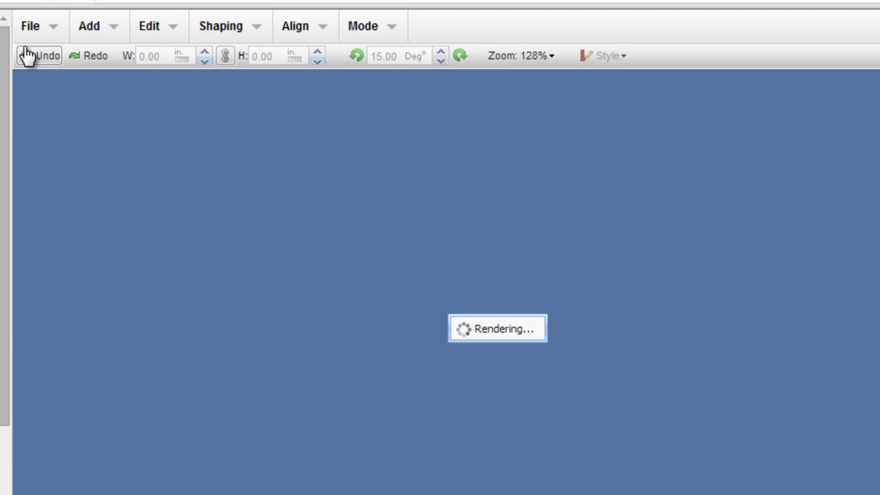
click(28, 55)
click(28, 56)
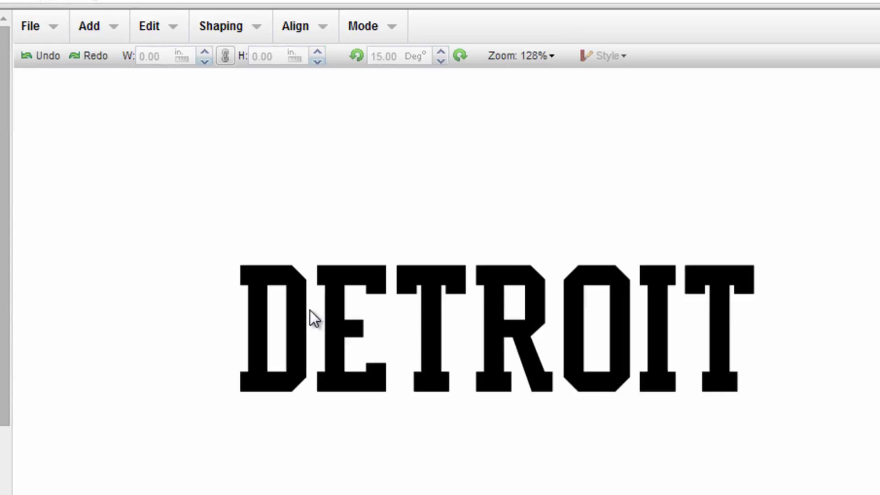
click(310, 310)
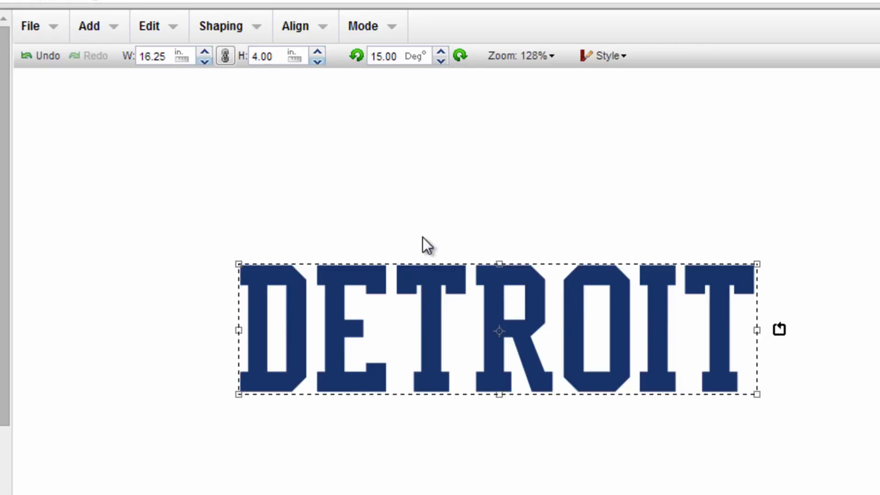
double_click(425, 288)
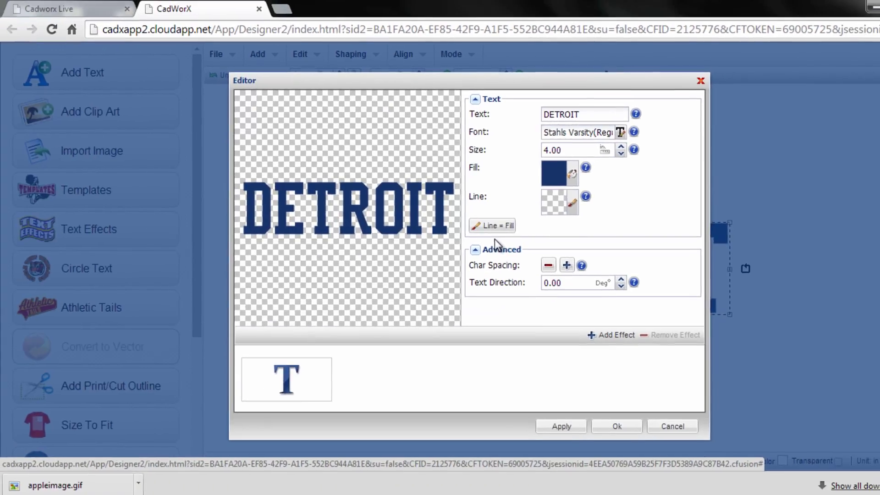
- Add the Split Front 1 effect from the Split front folder to DETROIT
click(623, 336)
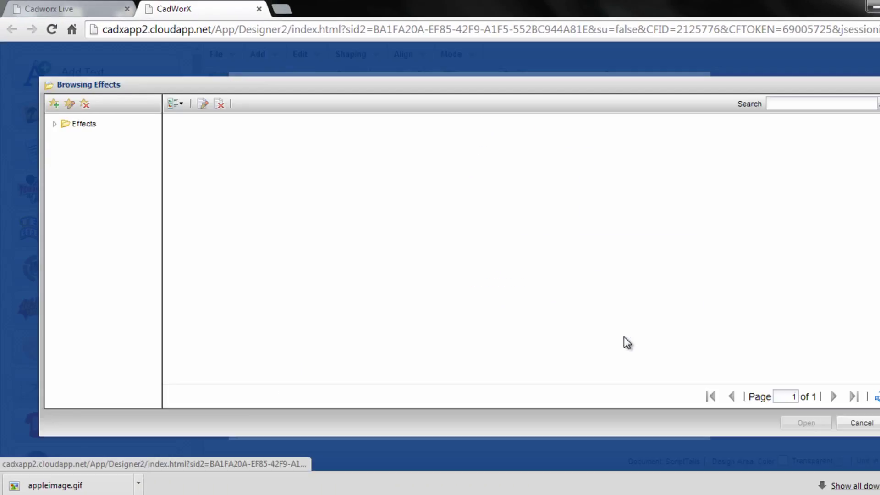
click(100, 276)
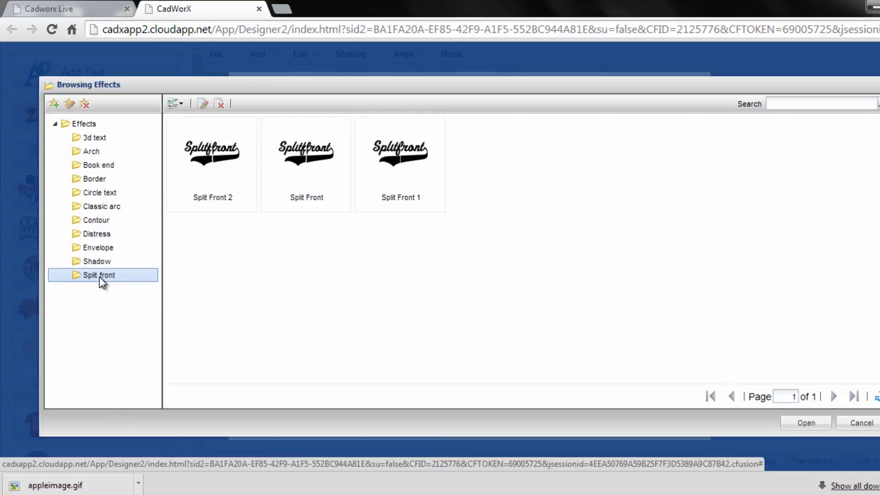
click(398, 179)
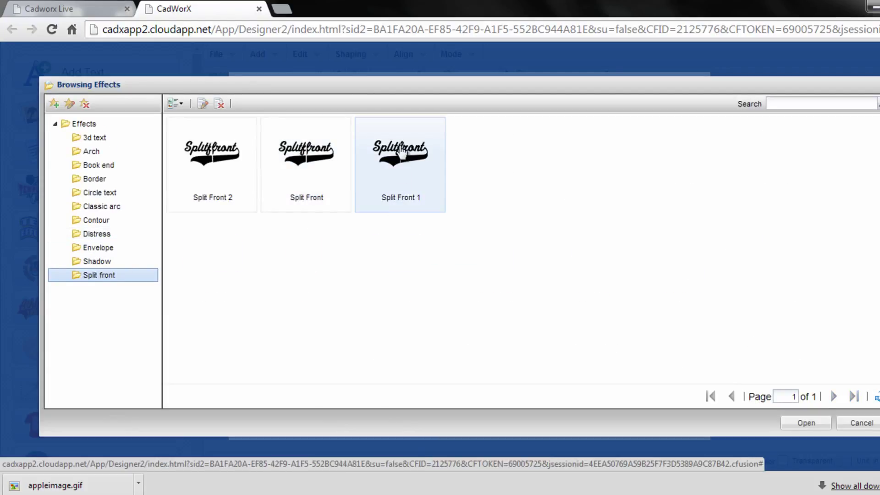
click(402, 163)
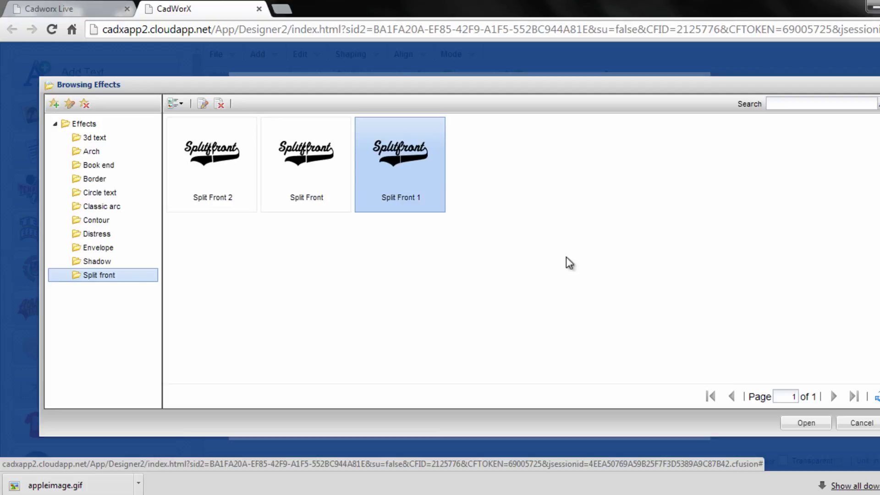
click(806, 423)
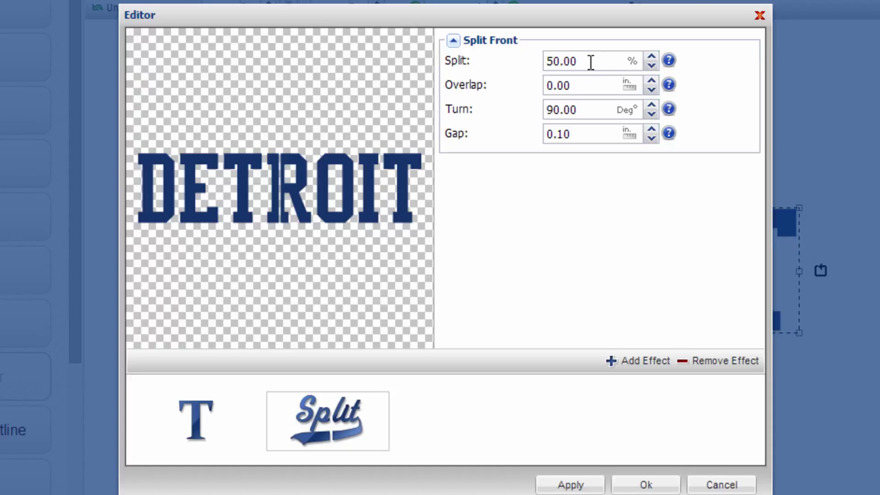
- Try split values 75 and 60, settle on 50% so the cut runs through the R, and accept
drag(585, 61, 491, 56)
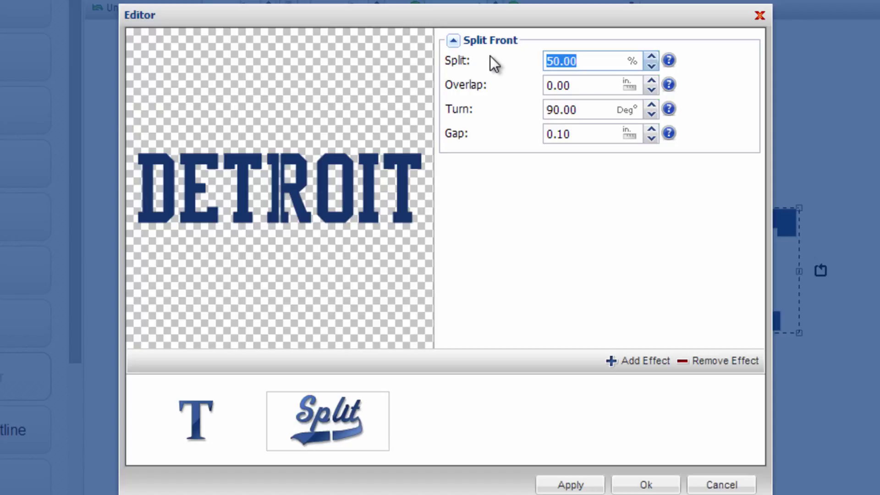
text(75)
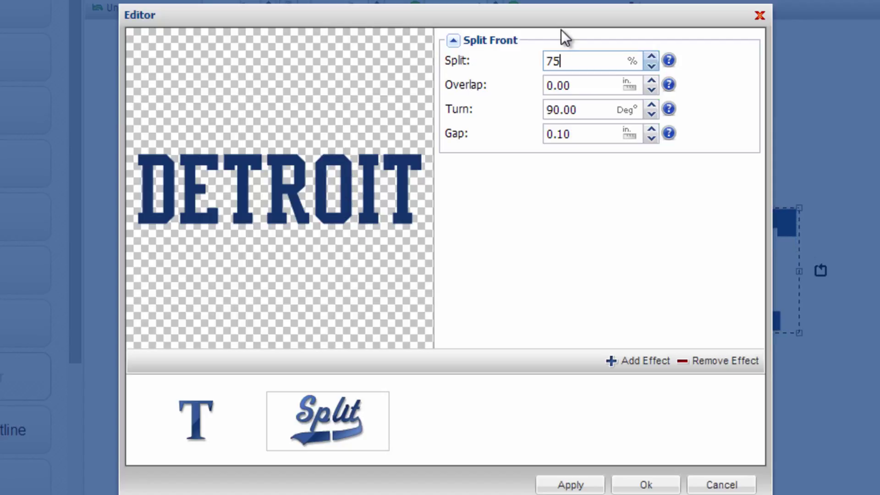
drag(575, 59, 518, 65)
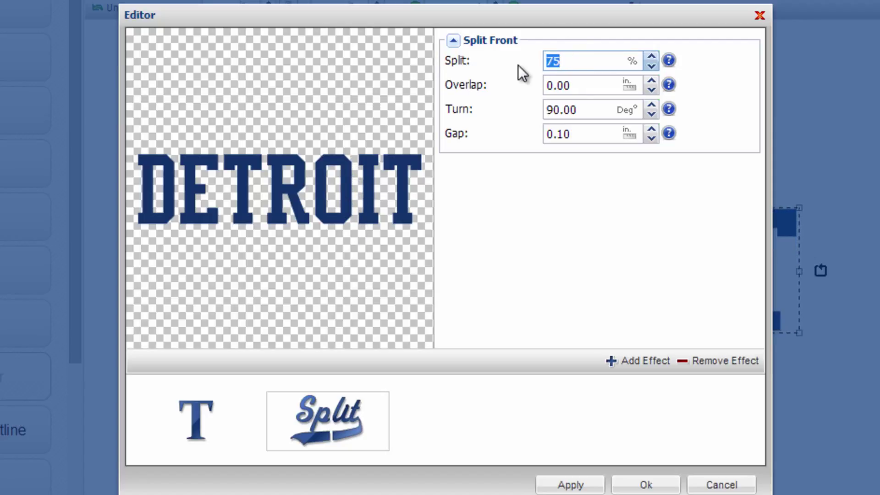
text(60)
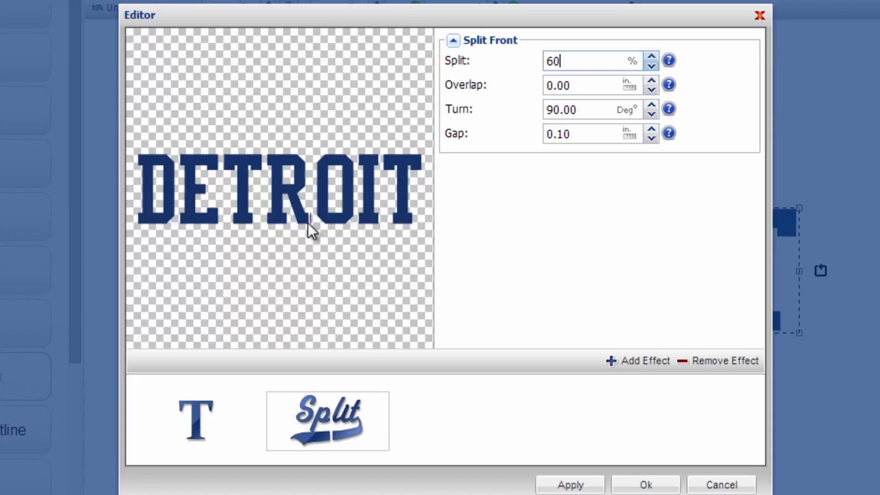
drag(567, 61, 534, 61)
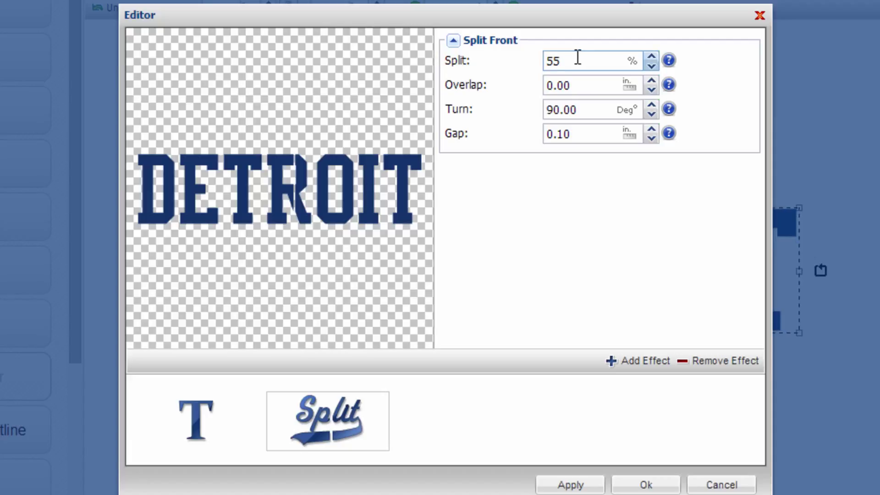
key(BackSpace)
text(0)
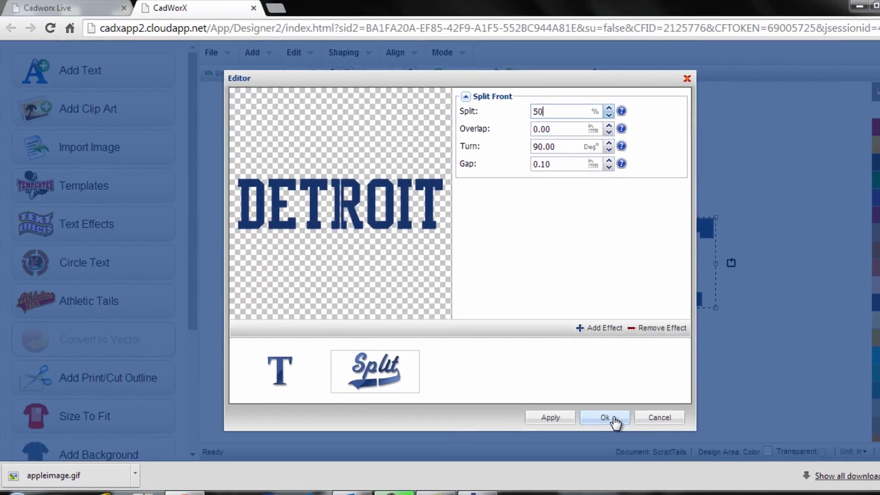
click(646, 484)
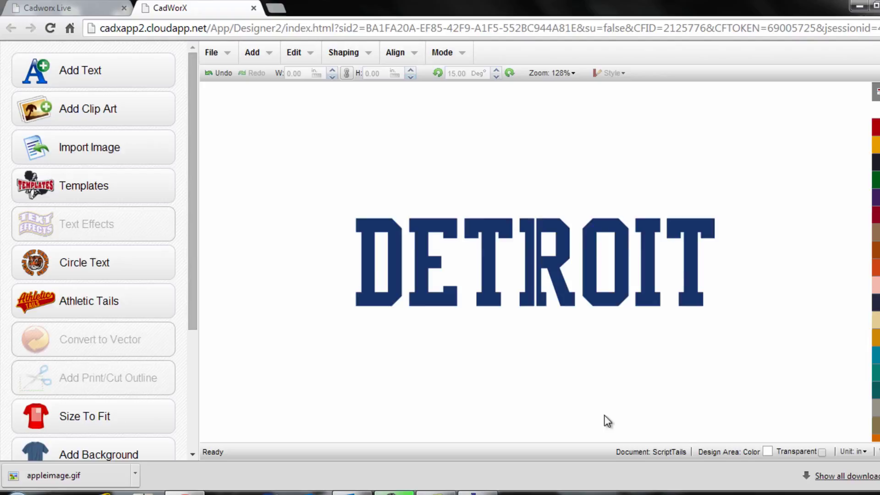